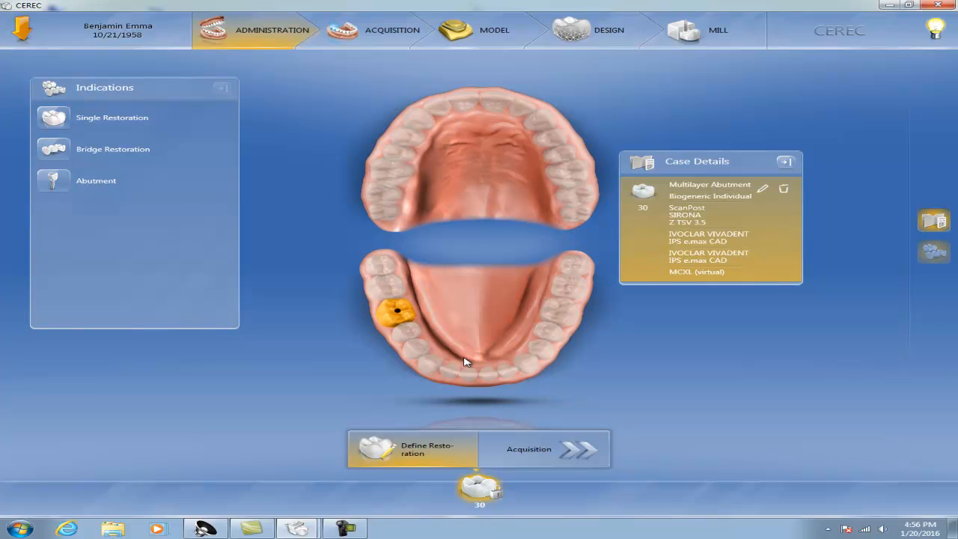
Start an abutment indication with restoration type Multilayer Abutment and design mode Biogeneric Individual
click(58, 182)
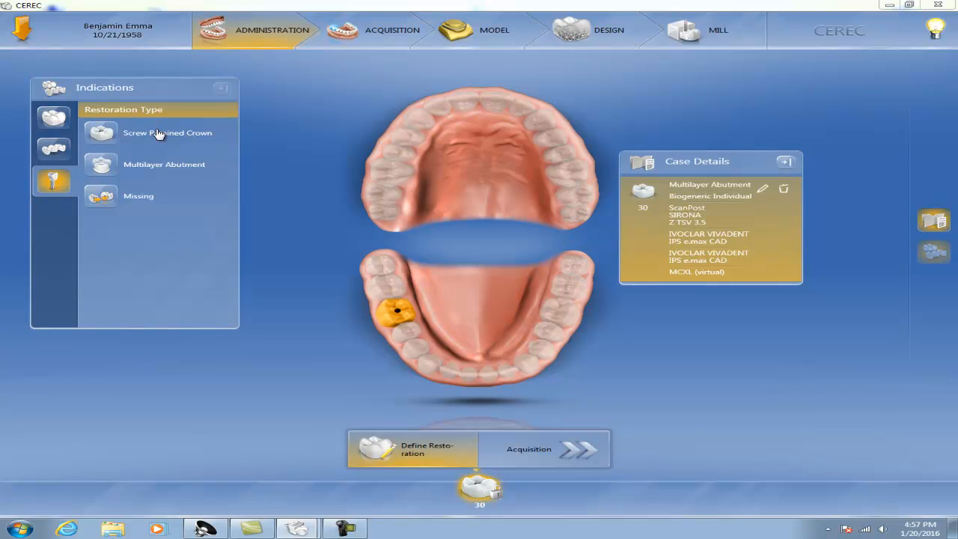
click(147, 170)
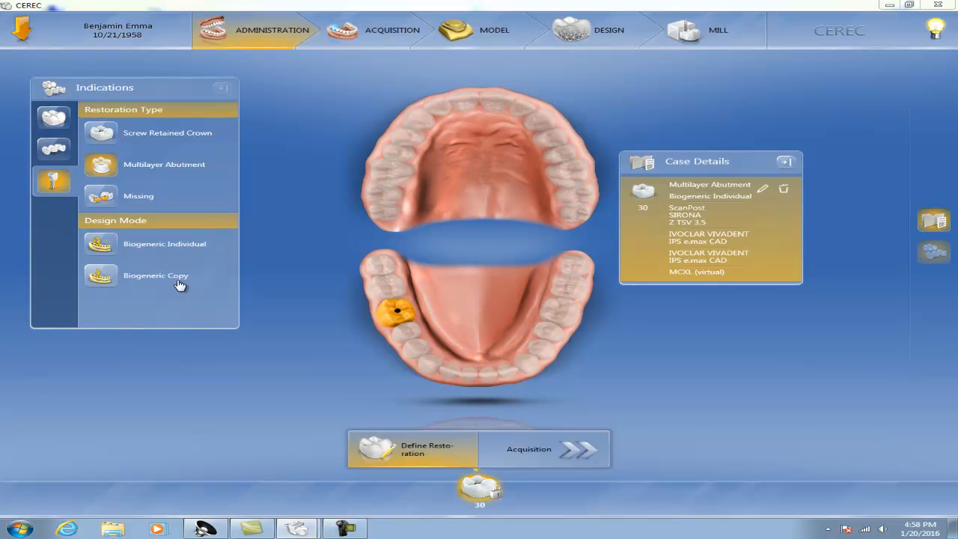
click(148, 245)
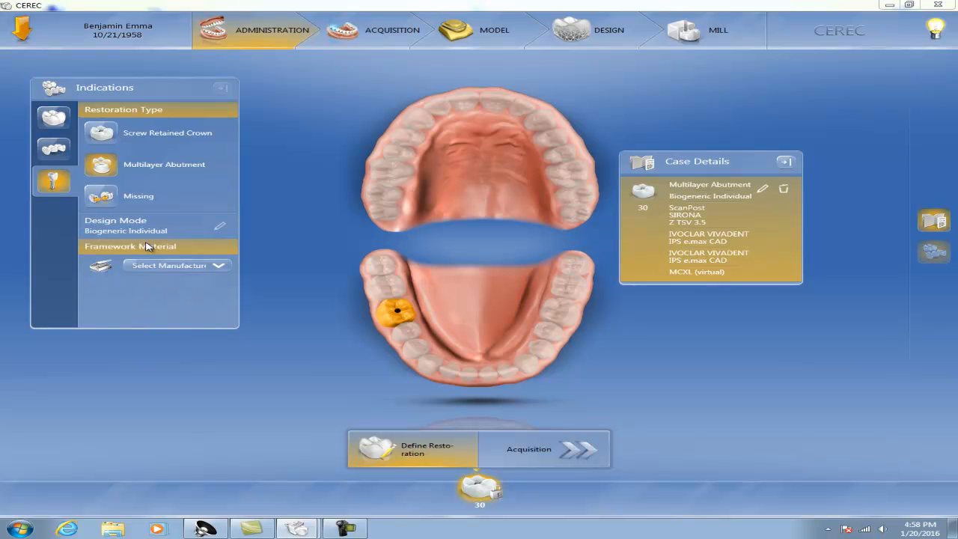
Choose IVOCLAR VIVADENT IPS e.max CAD as the framework material and IPS e.max CAD as the veneering structure material
click(219, 269)
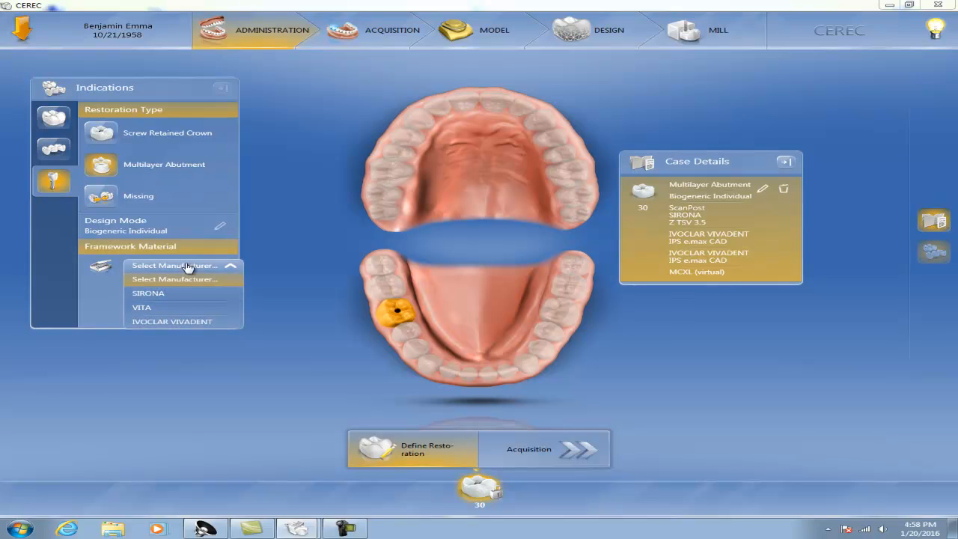
click(162, 322)
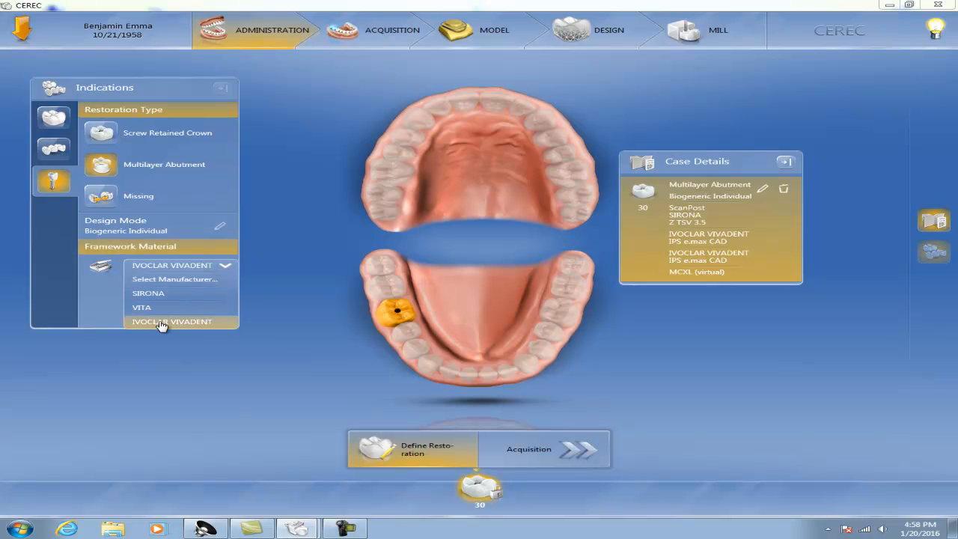
click(222, 288)
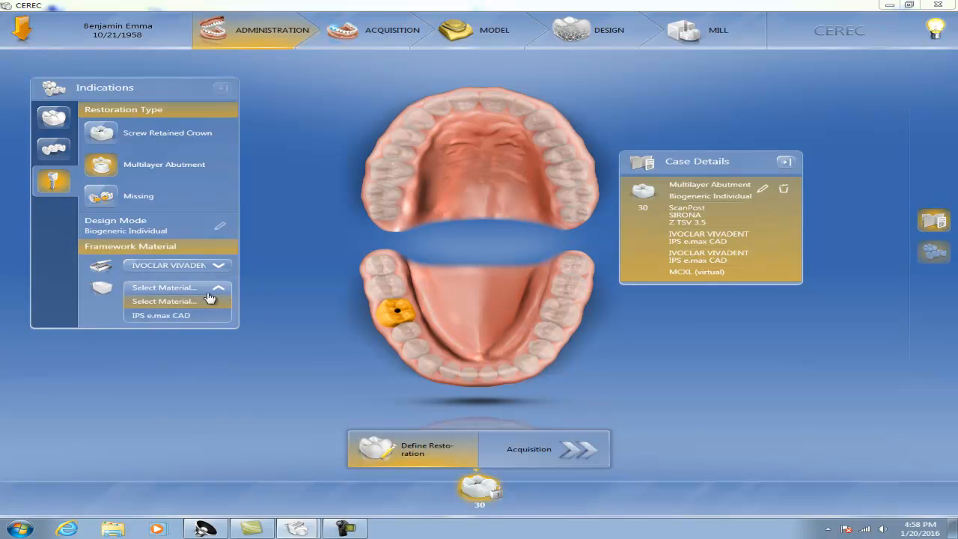
click(162, 316)
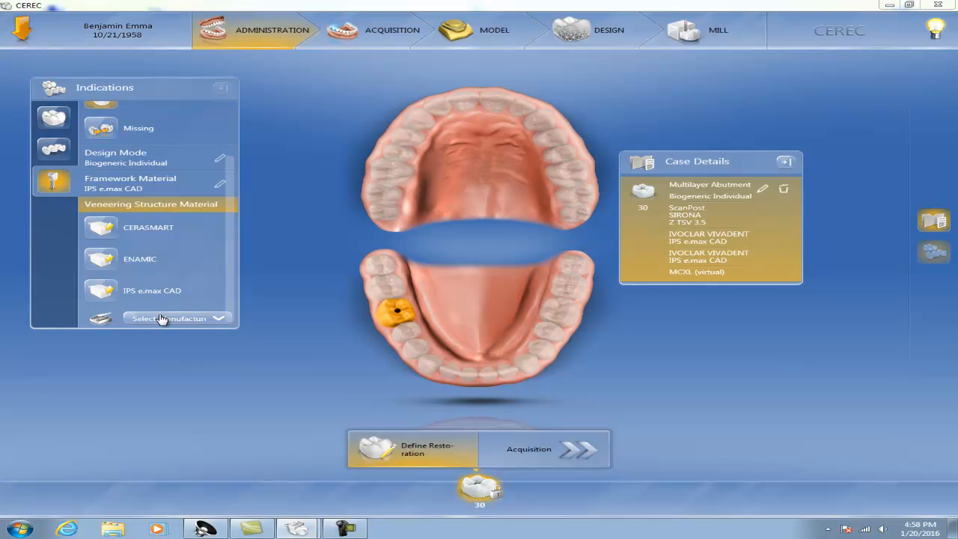
click(110, 293)
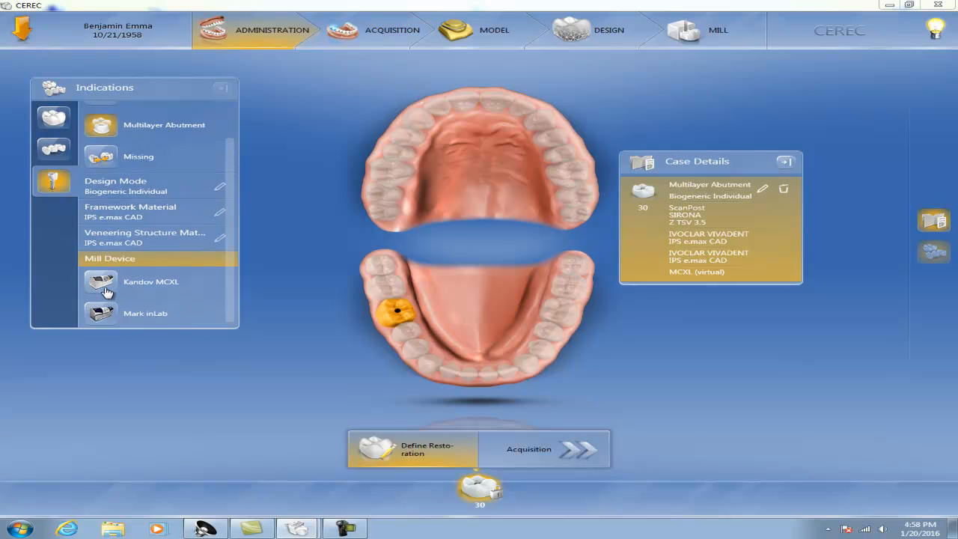
Set the mill device to Mark inLab and the scanbody type to ScanPost with the SIRONA Z TSV 4.5 Ti base
click(110, 316)
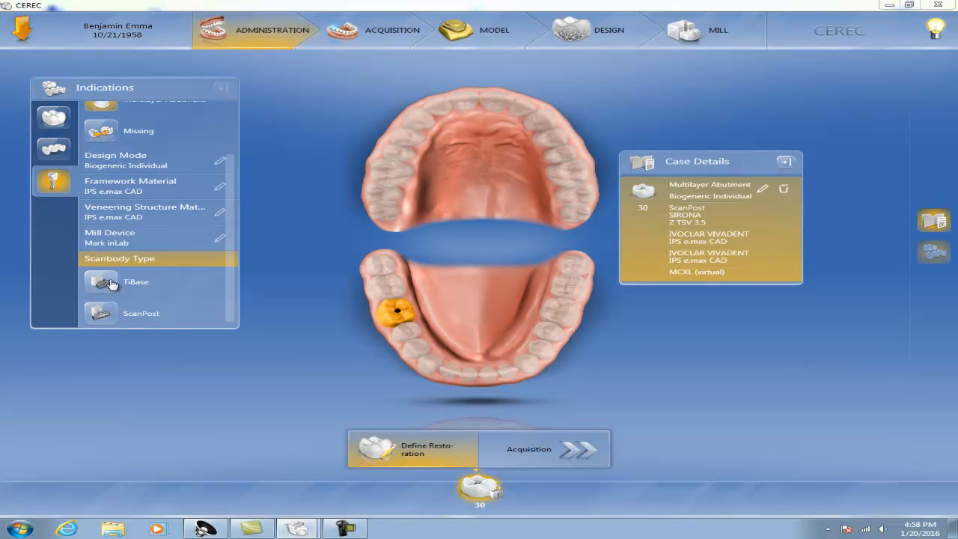
click(104, 318)
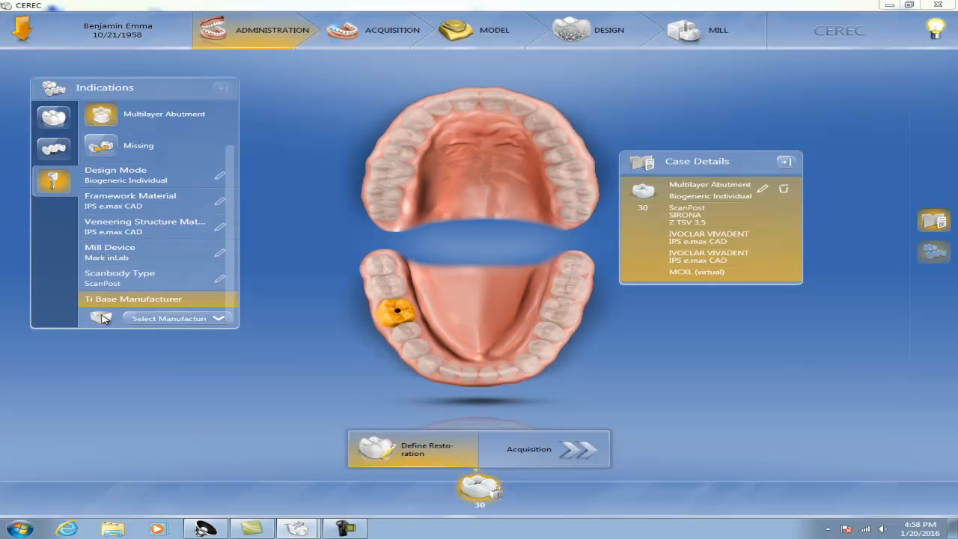
click(222, 321)
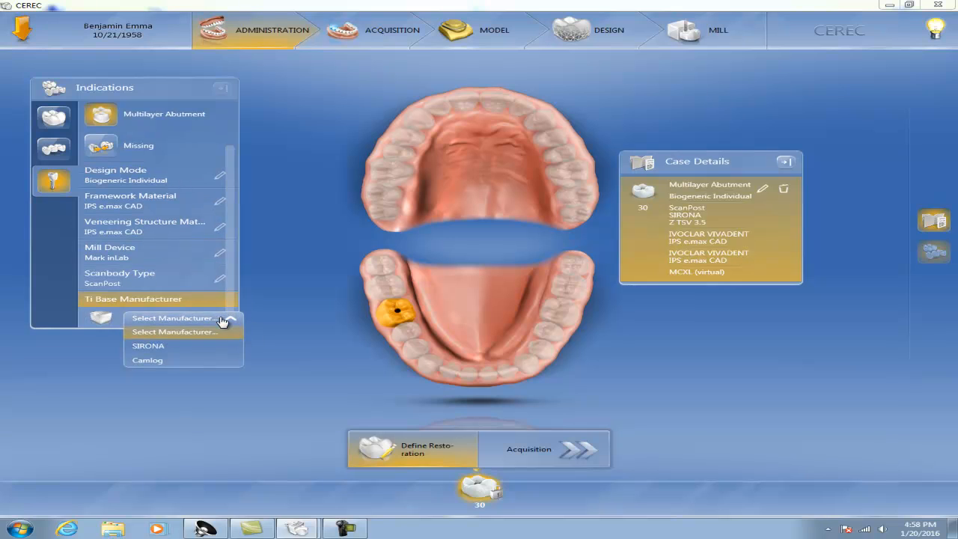
click(165, 350)
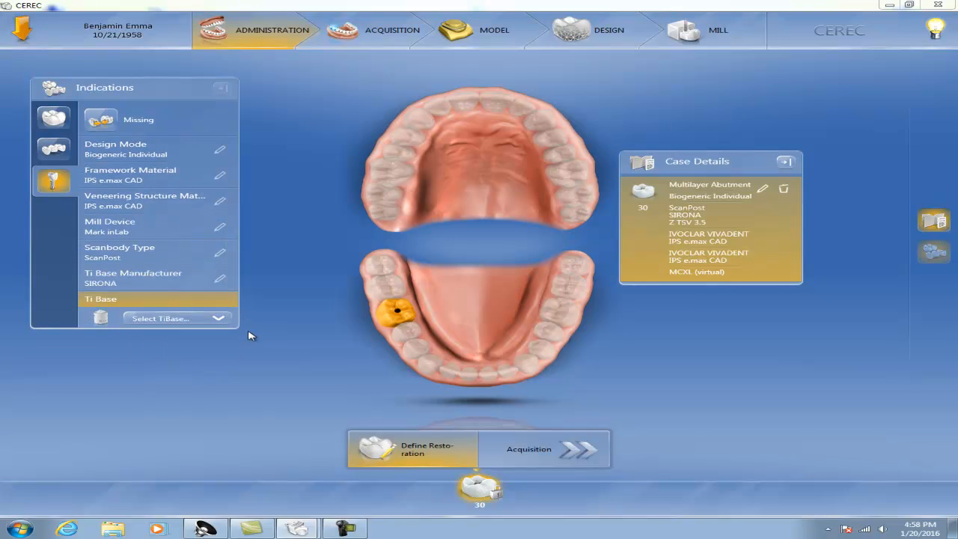
click(219, 320)
drag(222, 375, 221, 421)
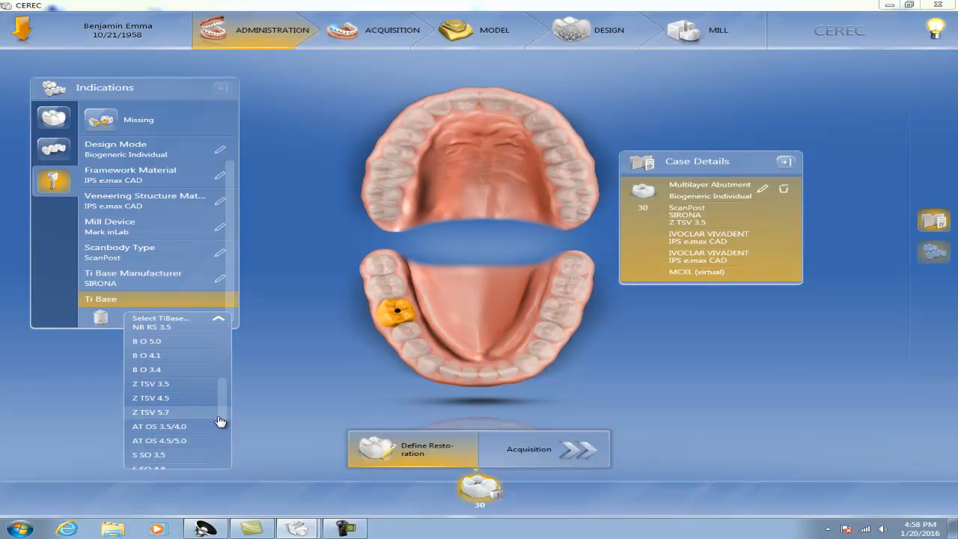
click(152, 399)
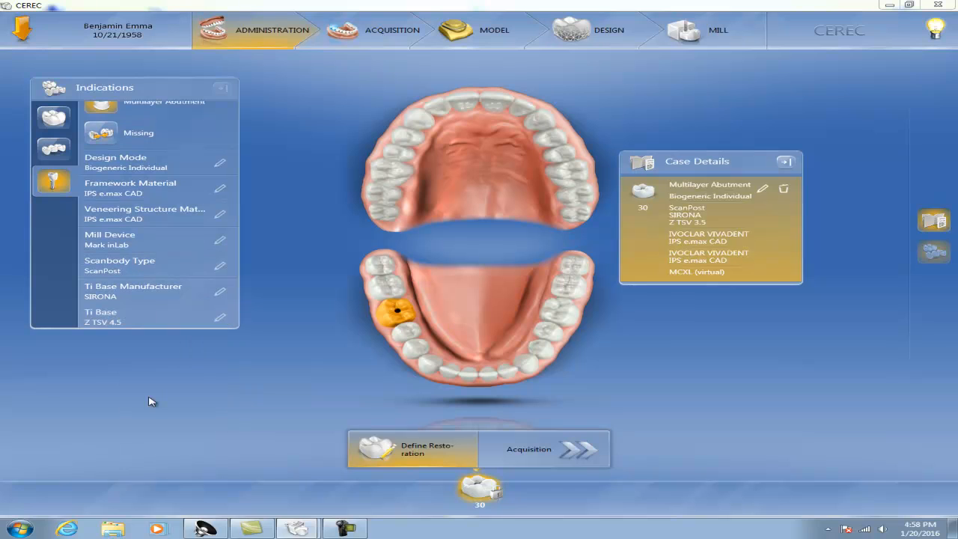
Assign the configured multilayer abutment to teeth 31 and 29
click(389, 291)
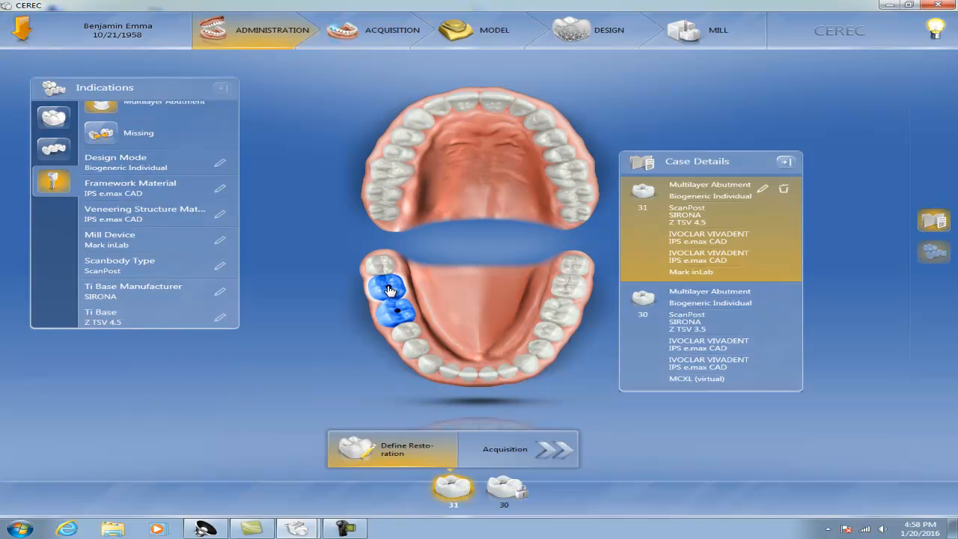
click(405, 334)
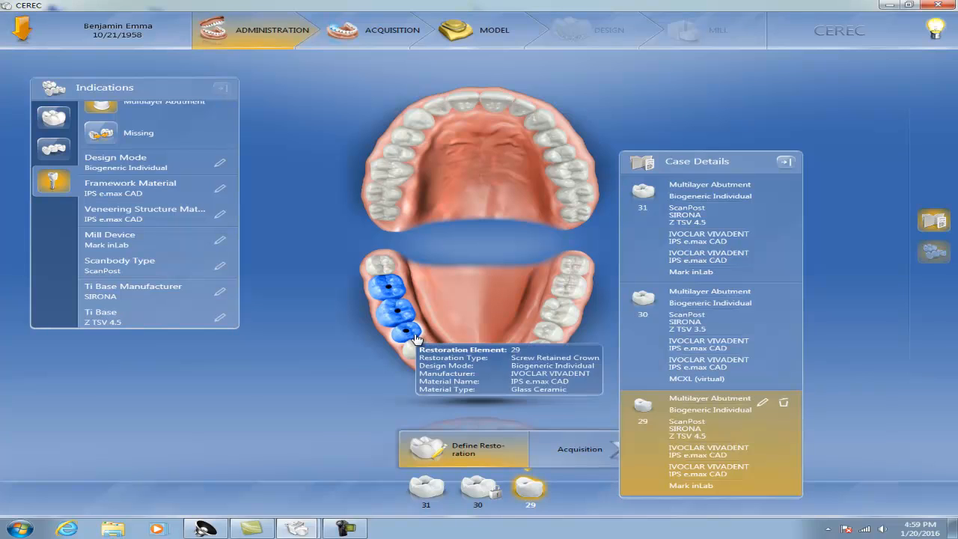
Try changing tooth 29's Ti base to Z TSV 3.5 and its framework manufacturer to VITA, then discard the edits
click(764, 404)
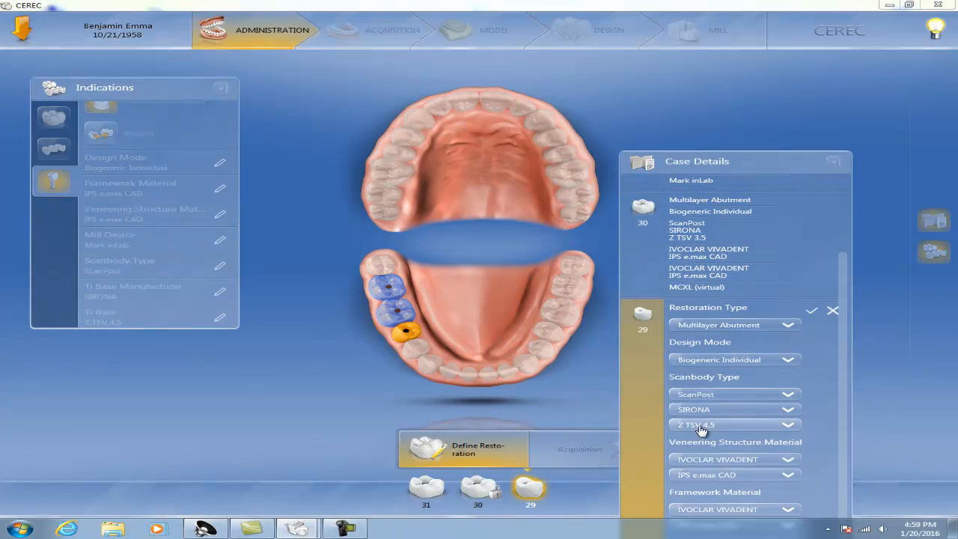
click(792, 425)
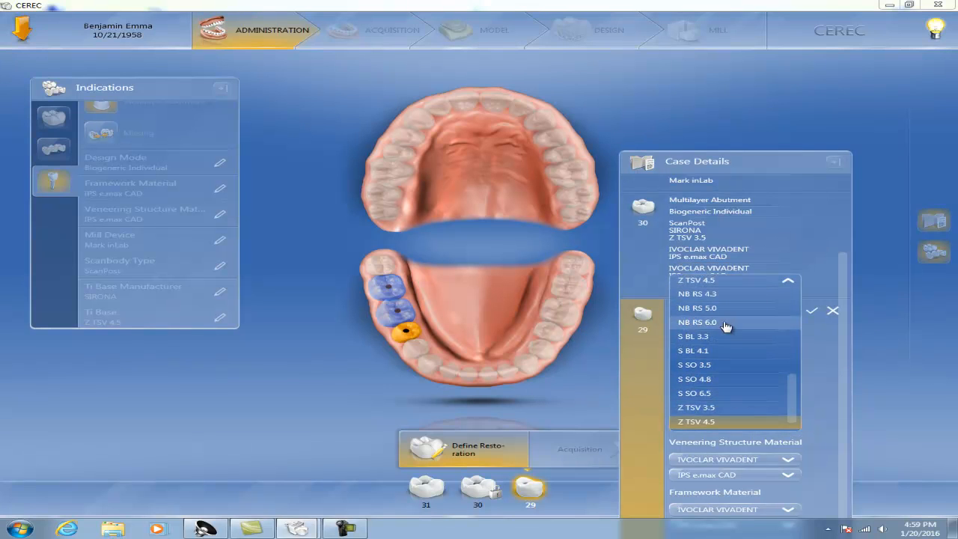
click(702, 408)
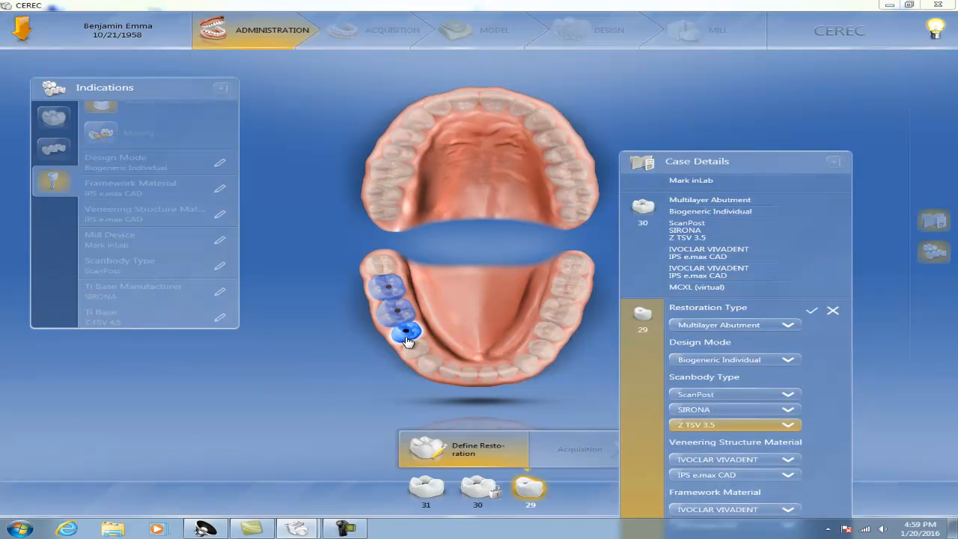
mouse_move(405, 338)
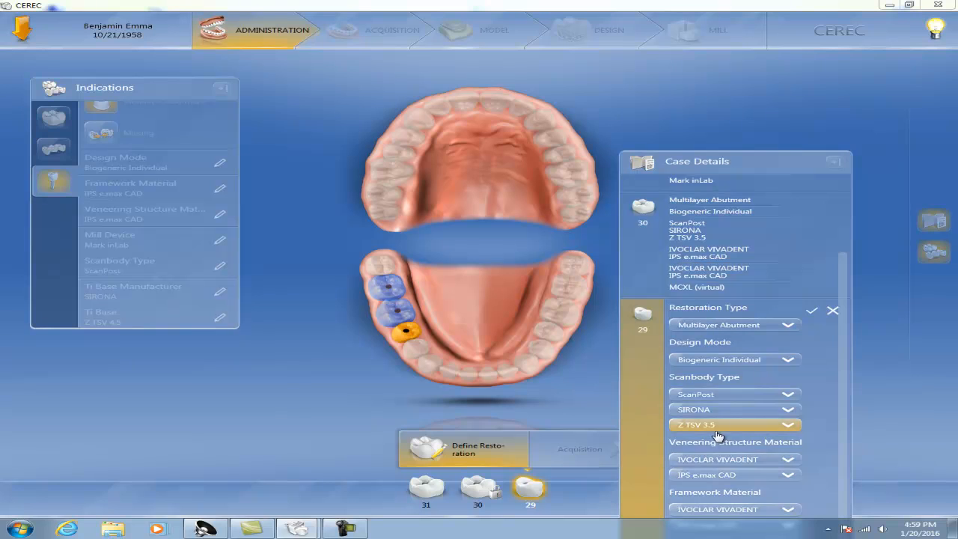
click(792, 514)
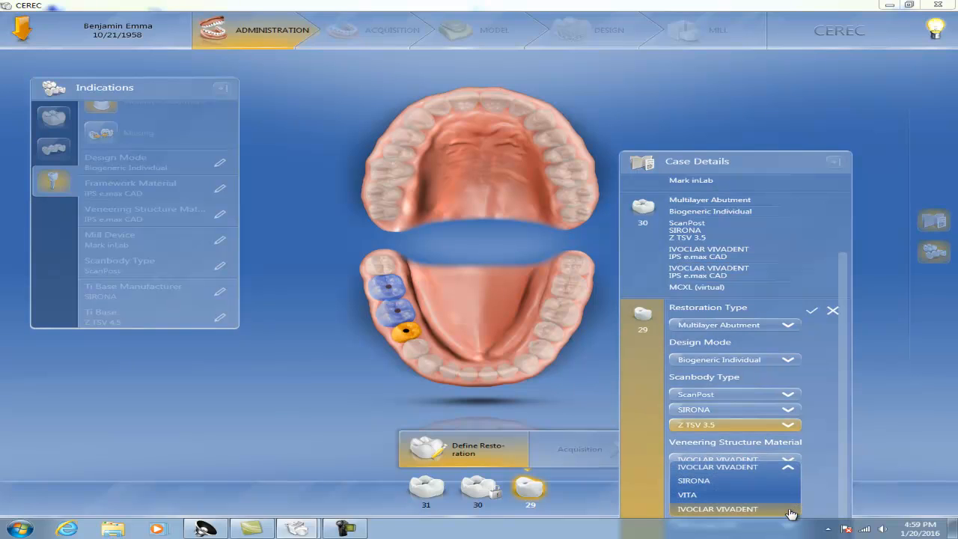
click(697, 497)
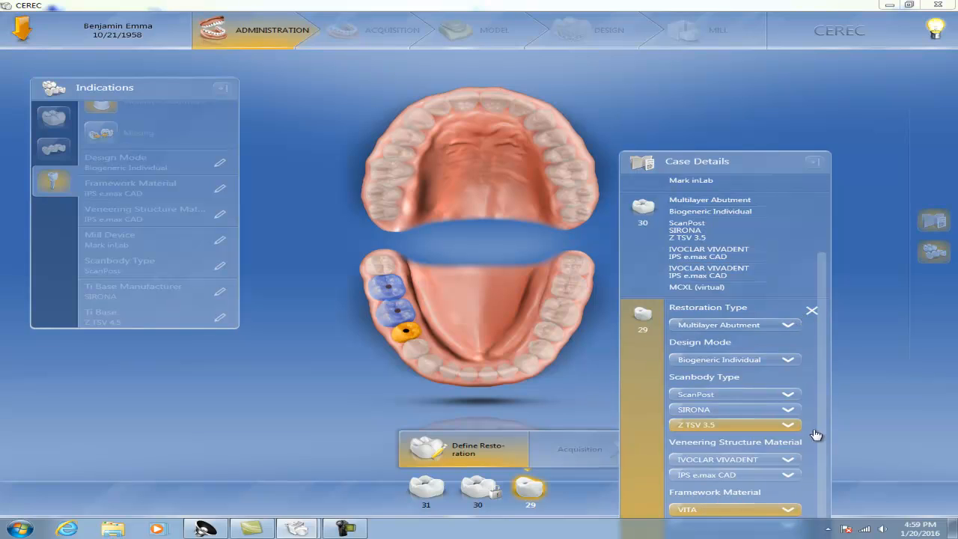
scroll(821, 451, down, 1)
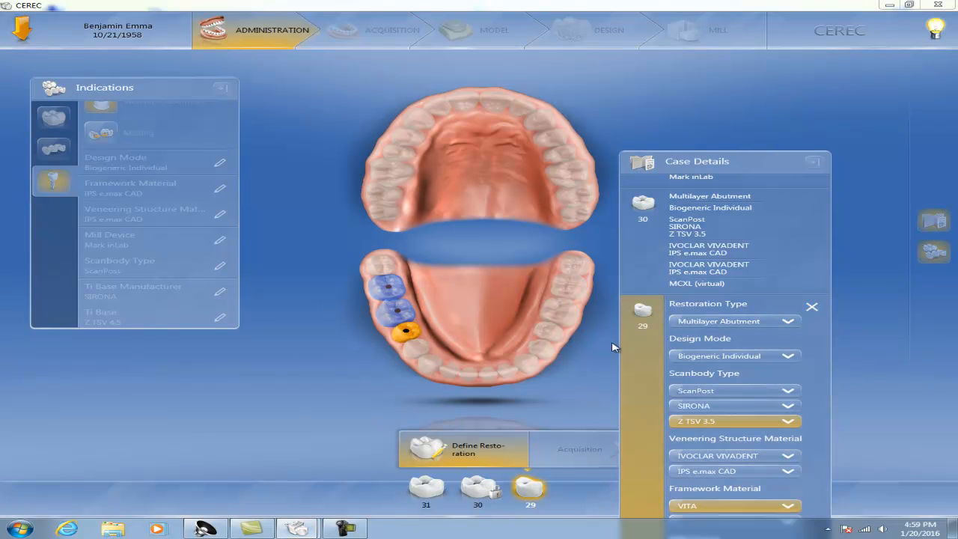
click(812, 309)
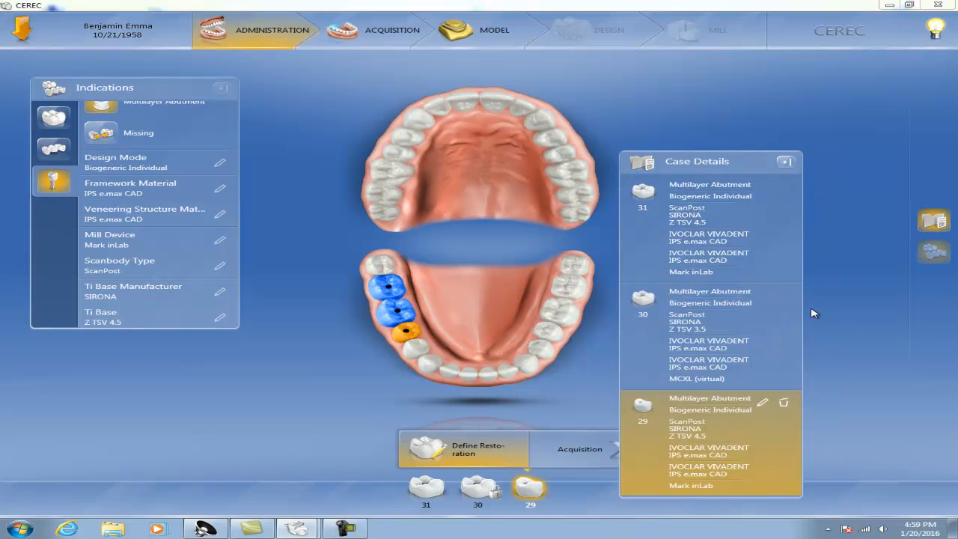
Delete the restorations for teeth 29 and 31 from the case details
click(782, 406)
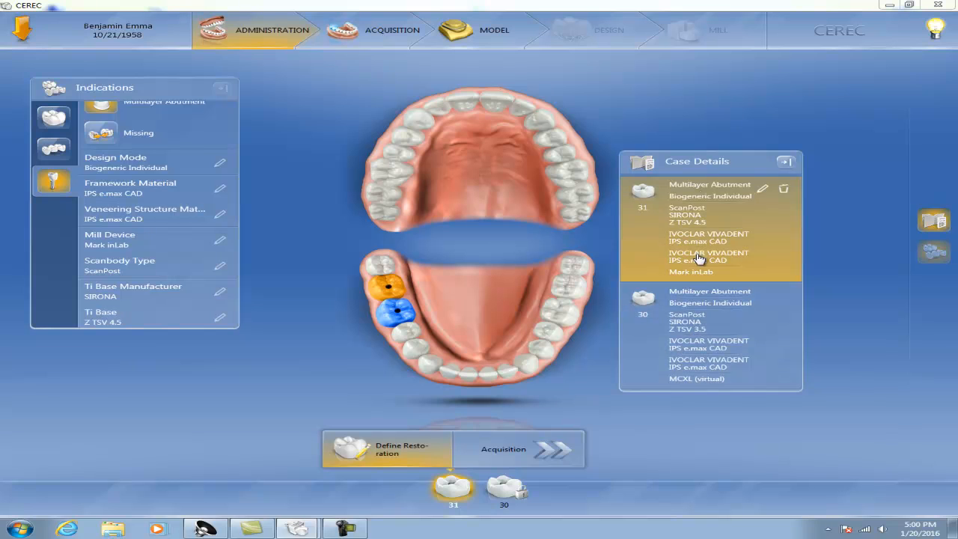
click(784, 190)
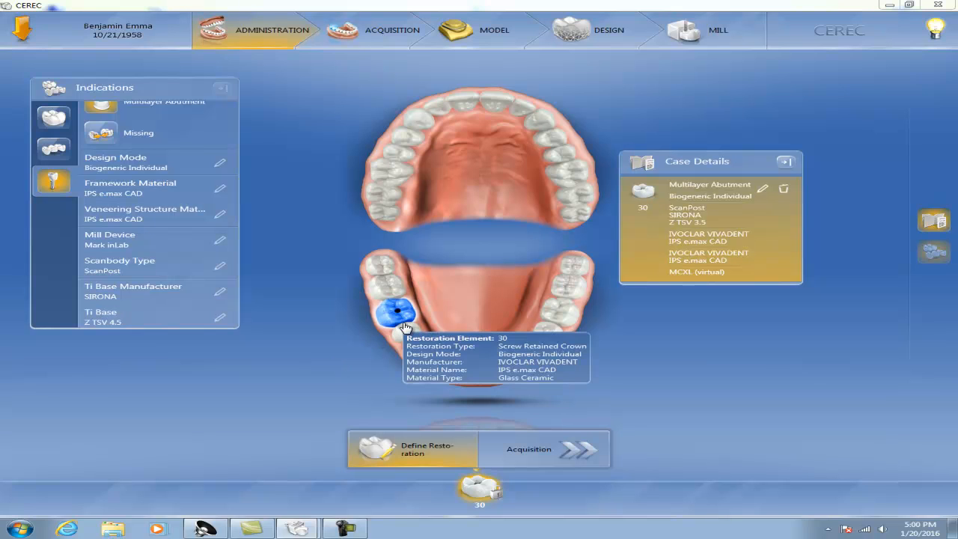
Go to the Acquisition phase and view the lower jaw scan with the scanbody
click(374, 30)
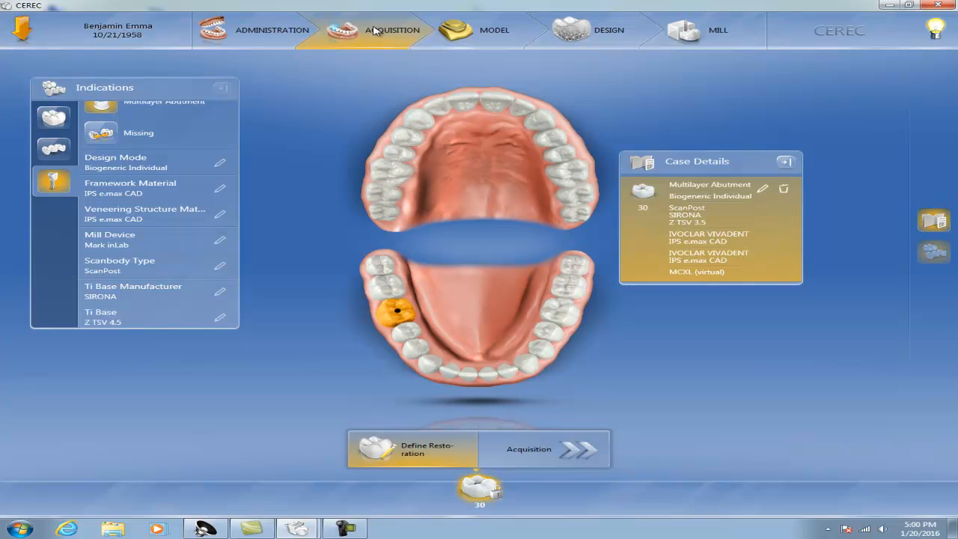
click(624, 315)
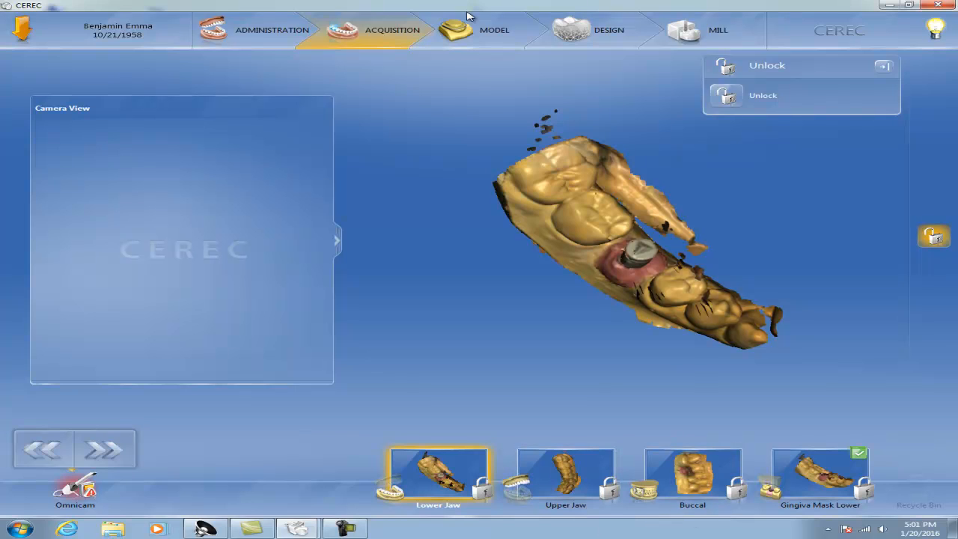
Go to the Model phase and examine the tooth 30 crown, its screw channel and the implant position from several angles
click(490, 32)
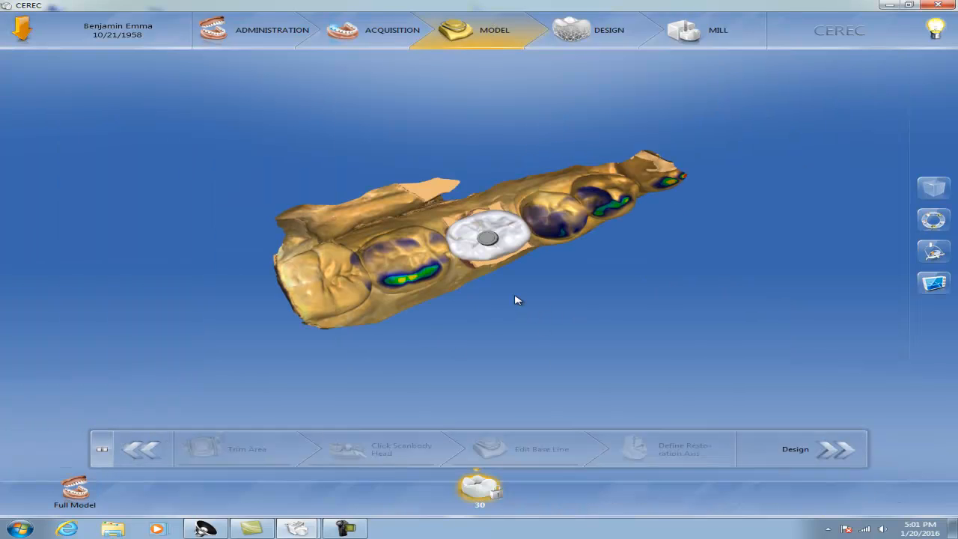
drag(462, 271, 446, 260)
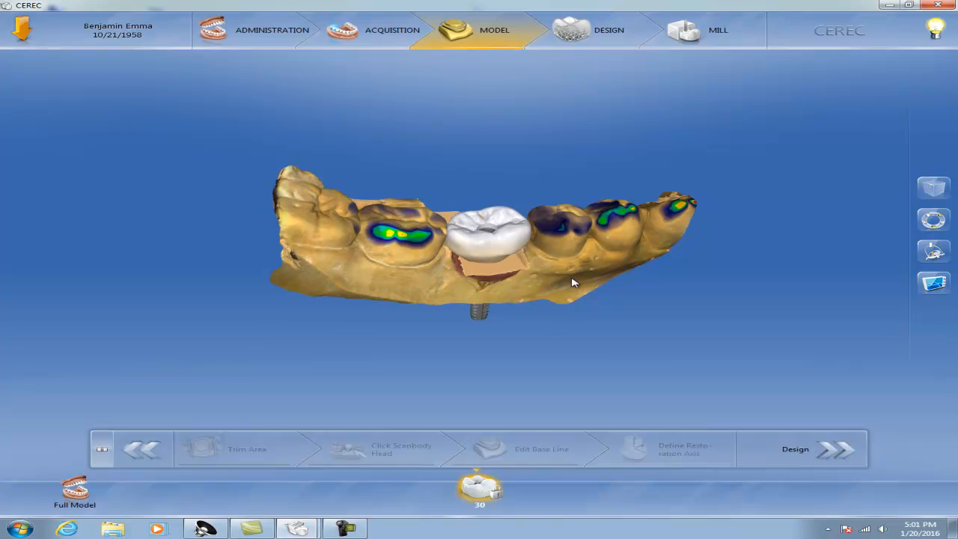
mouse_move(578, 272)
middle_down()
mouse_move(555, 264)
mouse_move(569, 287)
middle_up()
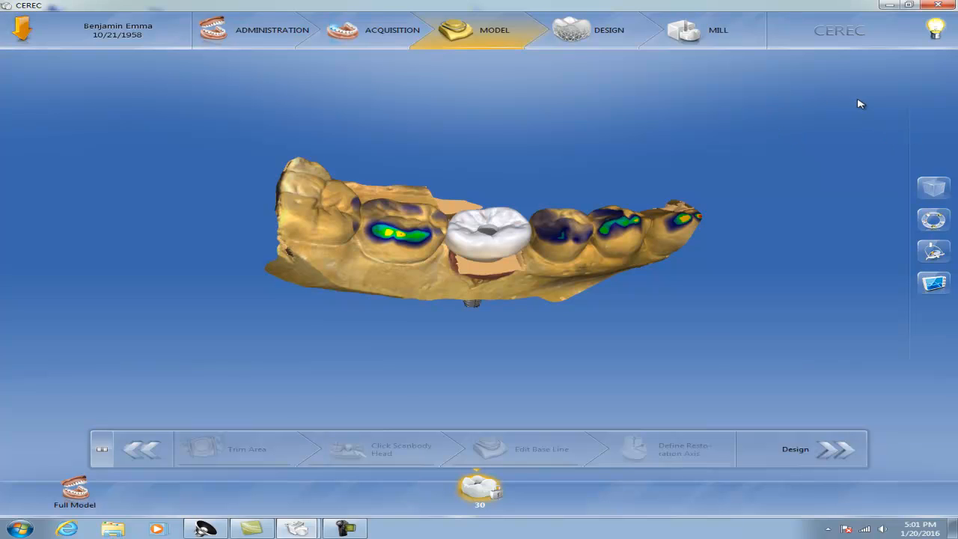
mouse_move(503, 297)
middle_down()
mouse_move(512, 291)
mouse_move(498, 263)
mouse_move(493, 283)
mouse_move(502, 286)
middle_up()
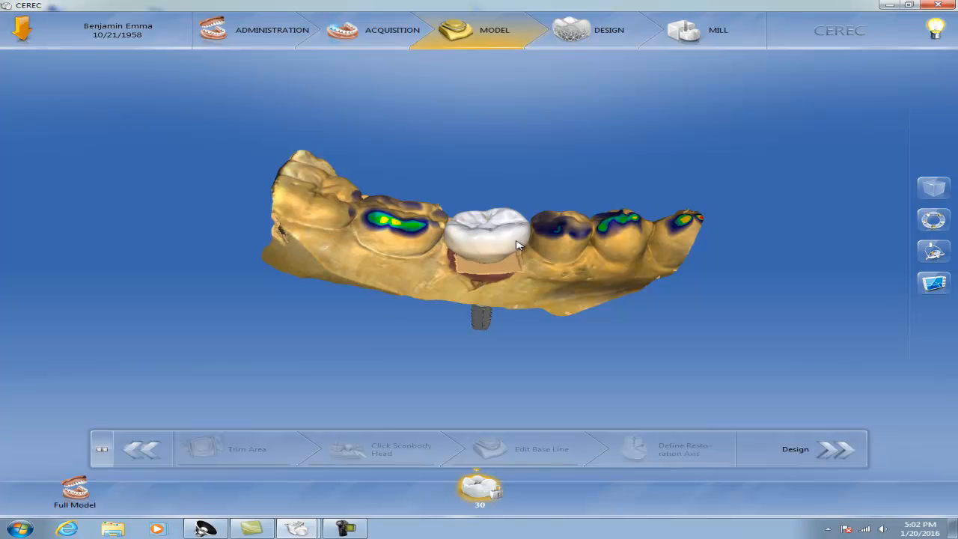
drag(578, 272, 566, 239)
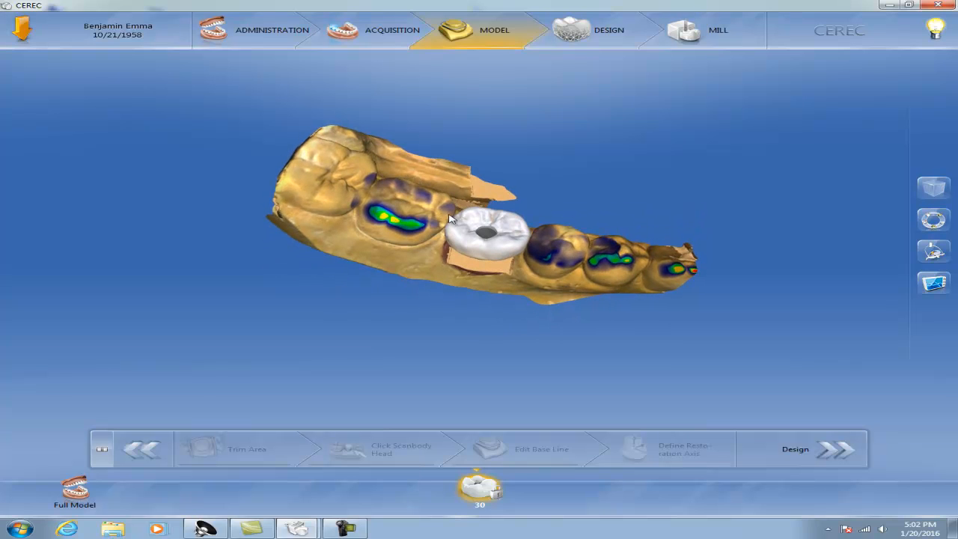
drag(536, 274, 558, 216)
drag(608, 283, 605, 262)
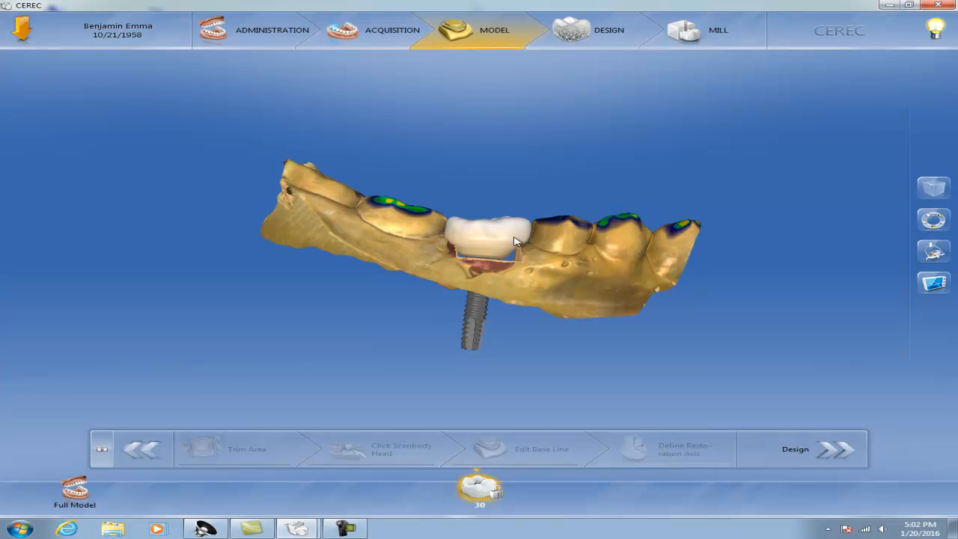
middle_drag(515, 154, 462, 237)
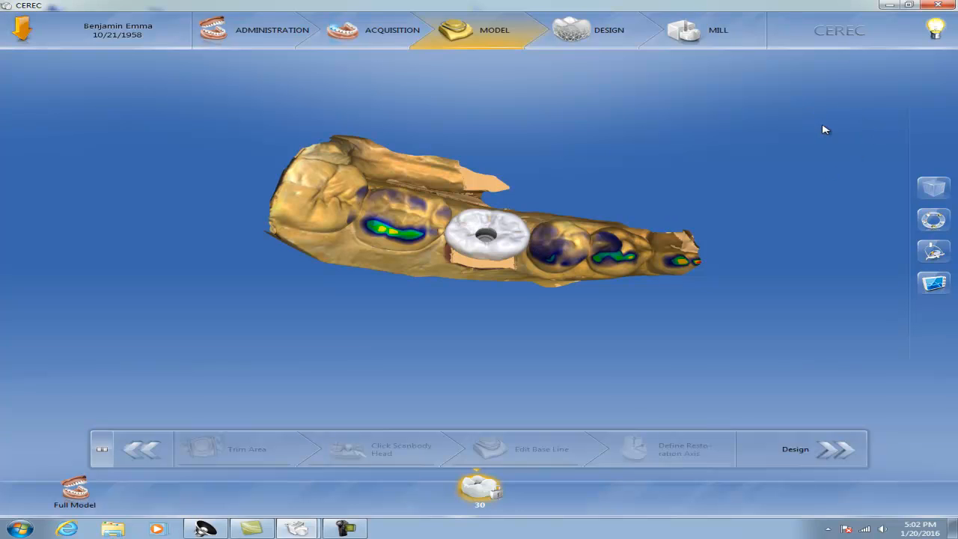
Inspect the tooth 30 crown and implant on the lower jaw model from the buccal side and from above
drag(574, 266, 593, 215)
drag(511, 300, 493, 277)
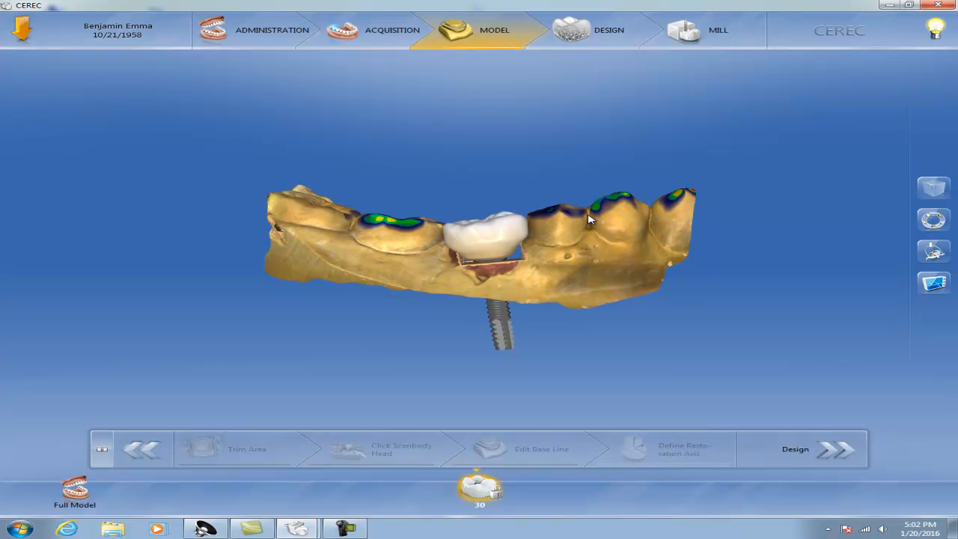
middle_drag(514, 143, 507, 218)
mouse_move(531, 267)
middle_down()
mouse_move(545, 234)
mouse_move(521, 245)
mouse_move(541, 273)
middle_up()
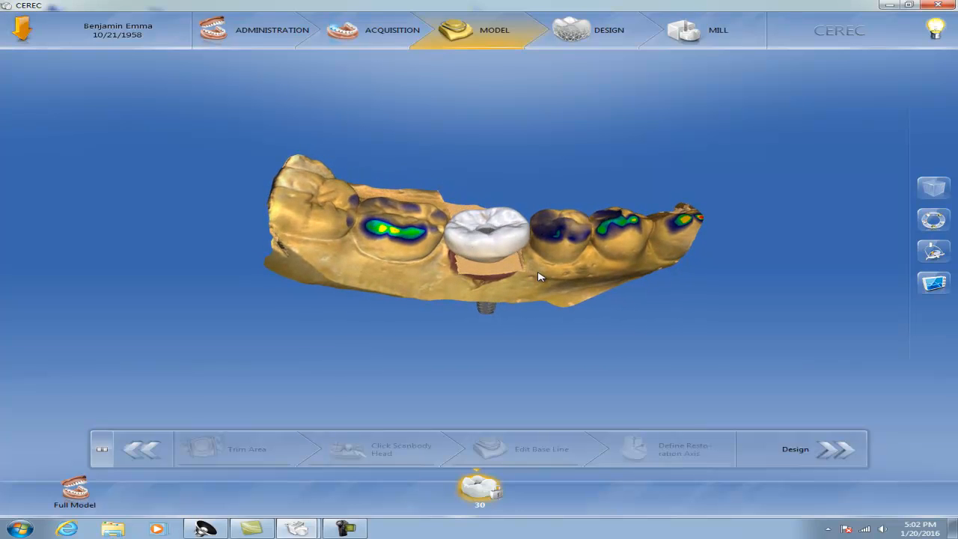
Go to the Design phase and unlock the design tools for the tooth 30 restoration
click(605, 37)
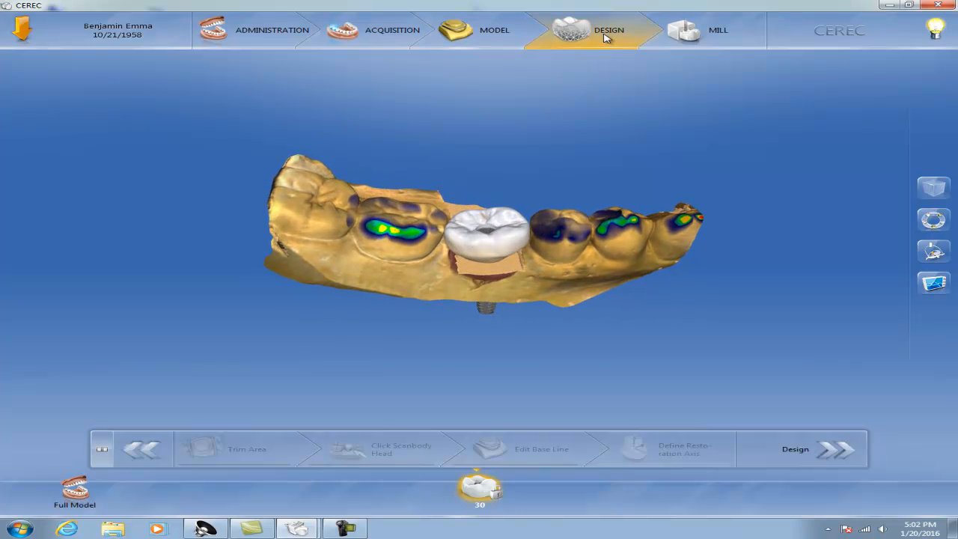
drag(518, 331, 626, 326)
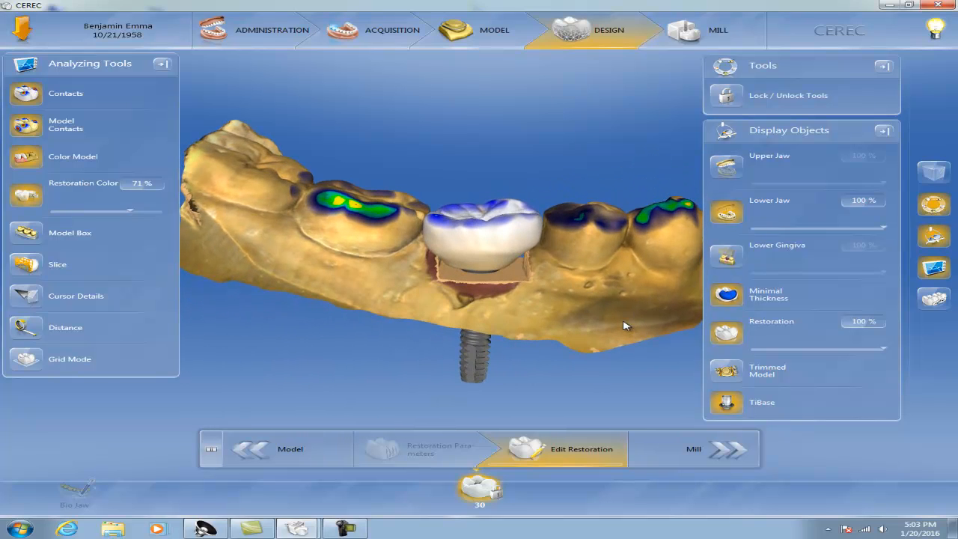
drag(605, 326, 544, 324)
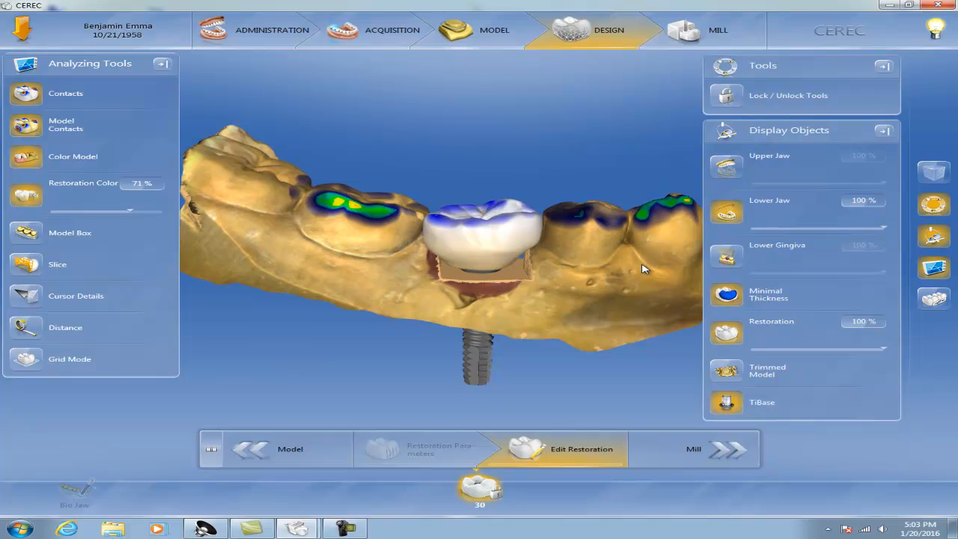
right_click(466, 213)
click(461, 282)
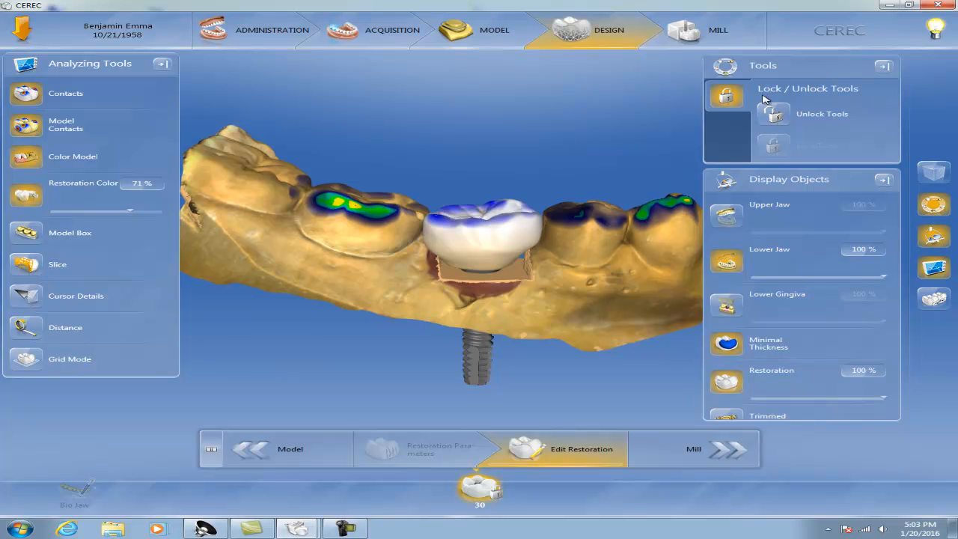
click(774, 115)
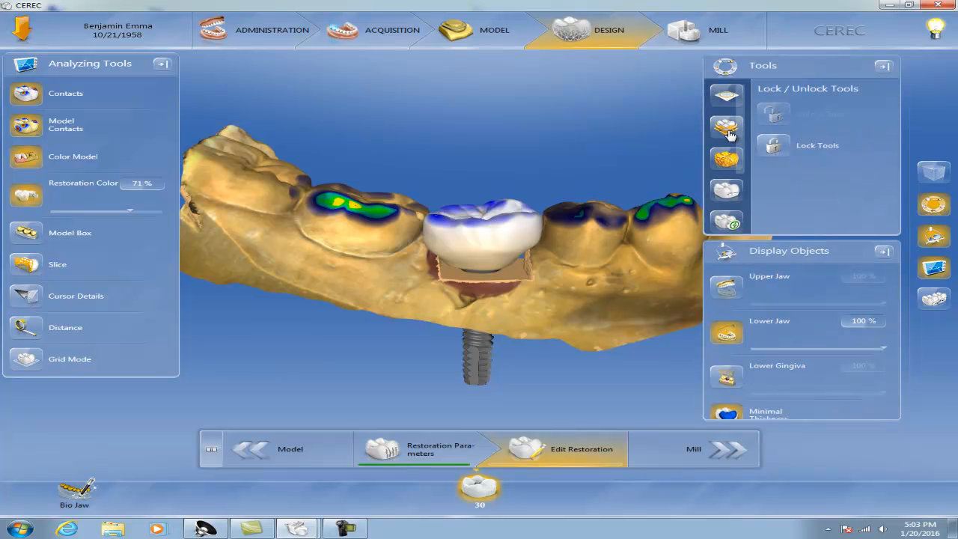
View the circular design tool wheel for the tooth 30 restoration and examine its crown, contacts and implant from several angles
right_click(489, 217)
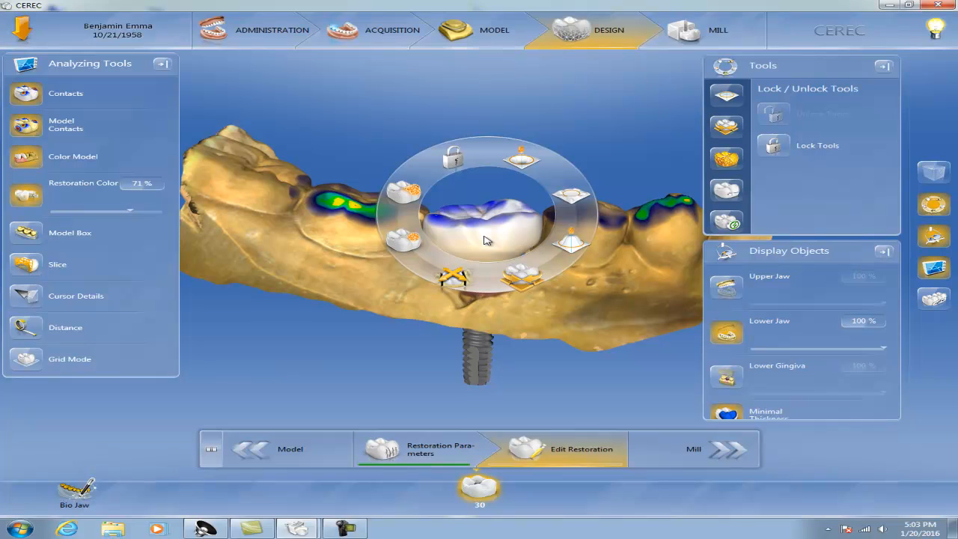
click(889, 178)
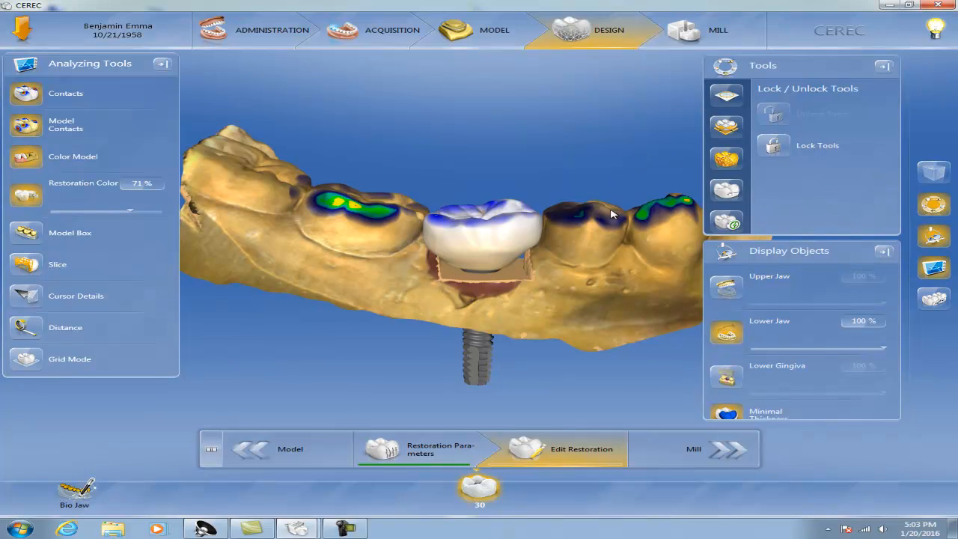
drag(393, 163, 603, 318)
drag(363, 304, 356, 295)
mouse_move(530, 319)
mouse_down()
mouse_move(523, 290)
mouse_move(534, 321)
mouse_up()
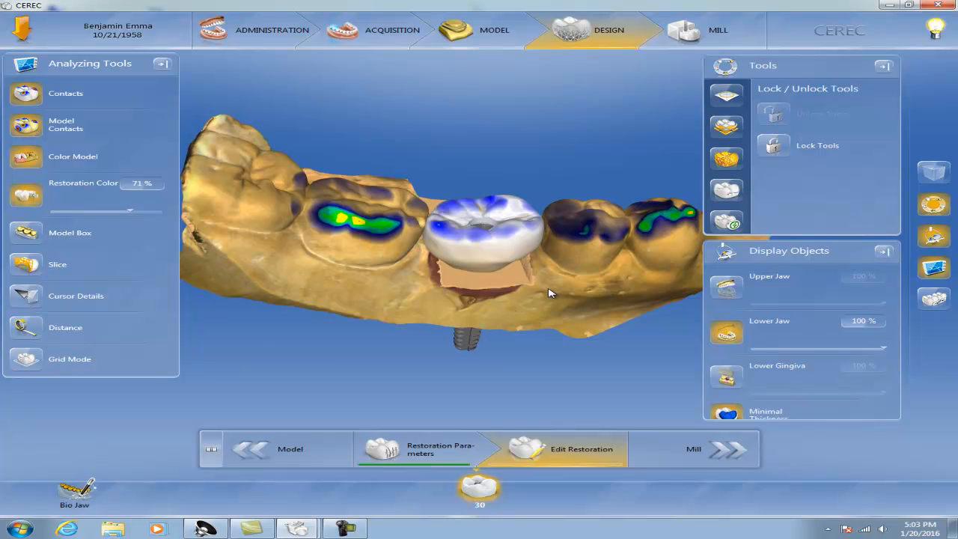
drag(528, 283, 525, 270)
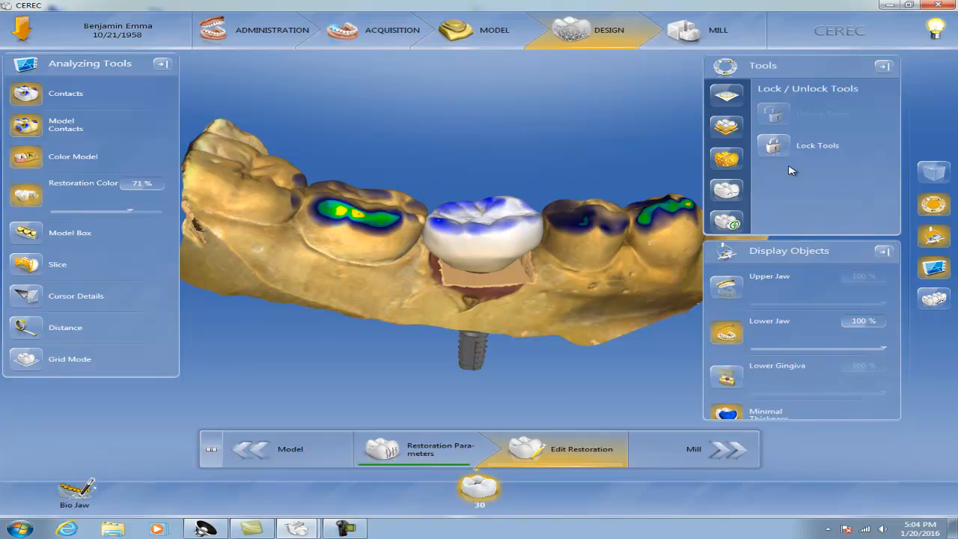
drag(486, 307, 437, 209)
right_click(402, 199)
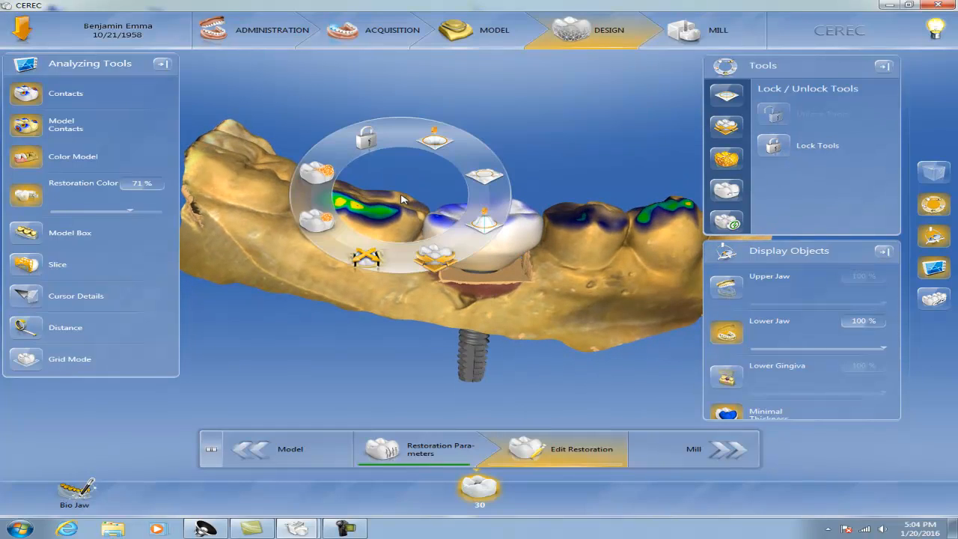
click(533, 143)
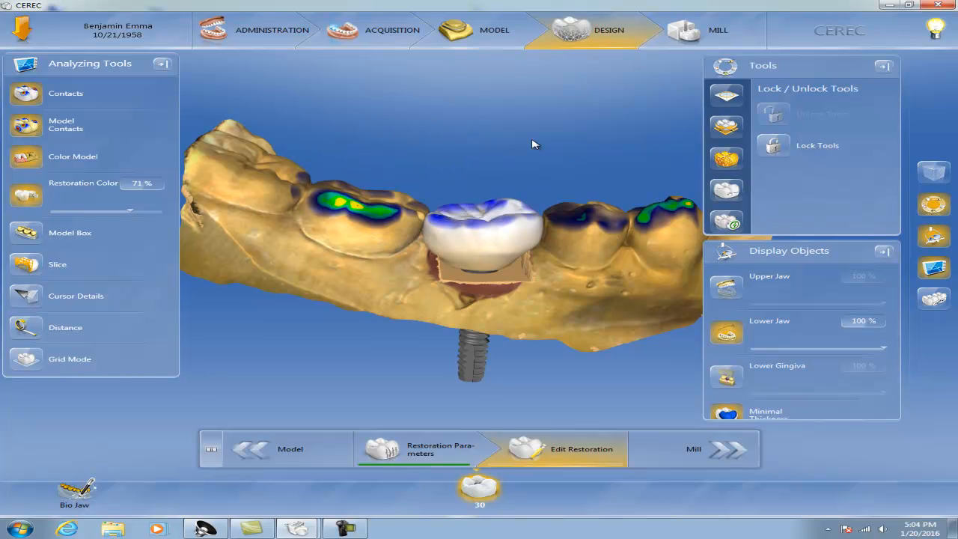